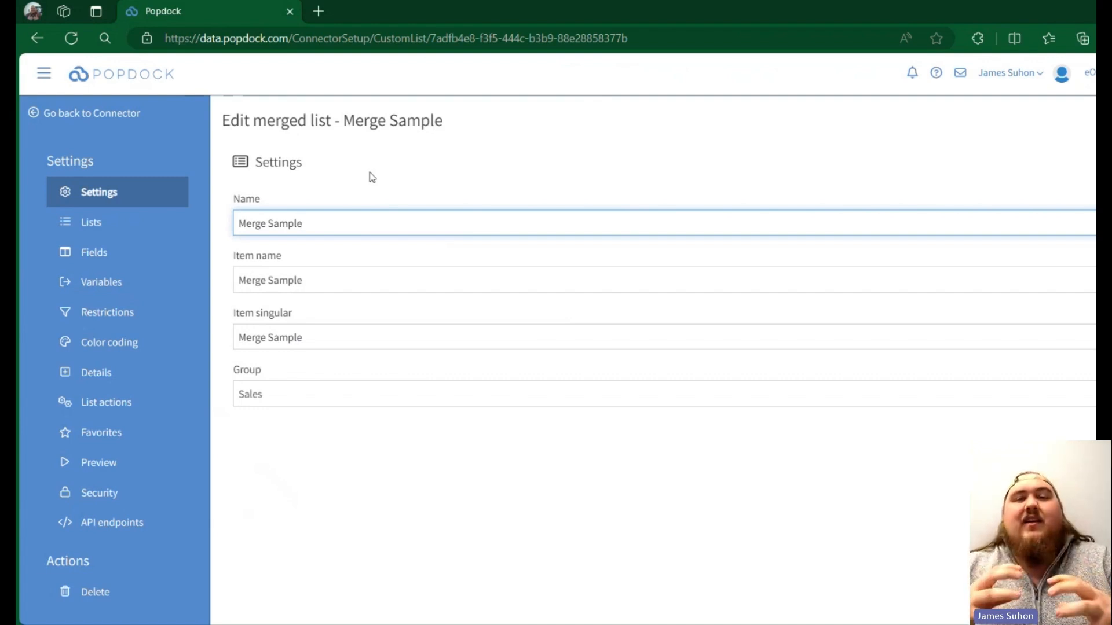
Step: Review the source lists of the Merge Sample list and the merge field mappings of its ID and Name fields
left_click(116, 221)
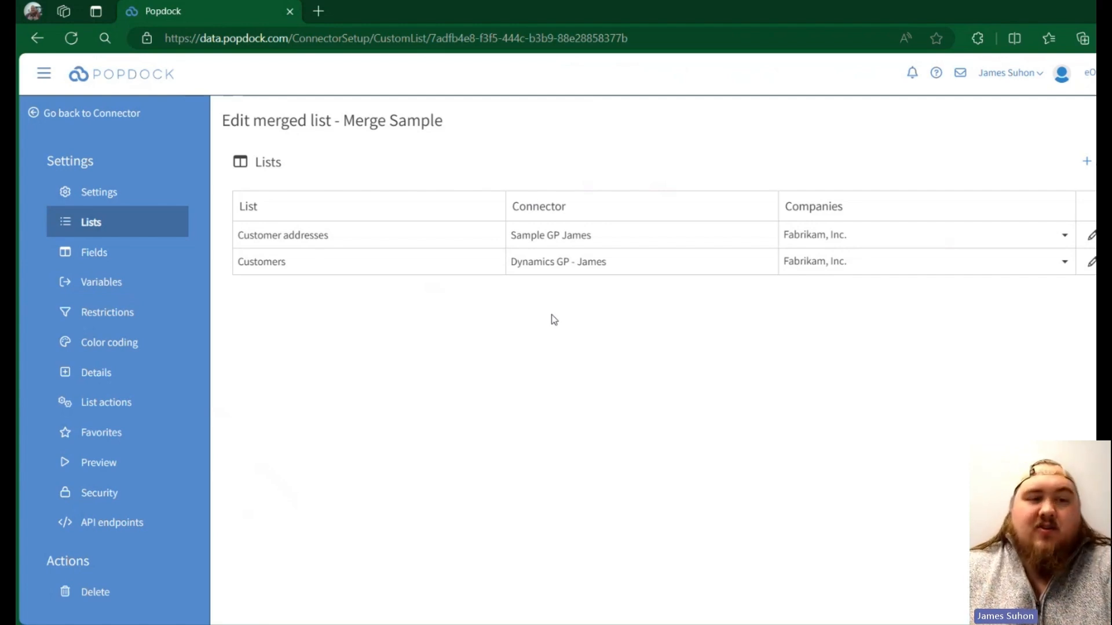
left_click(95, 254)
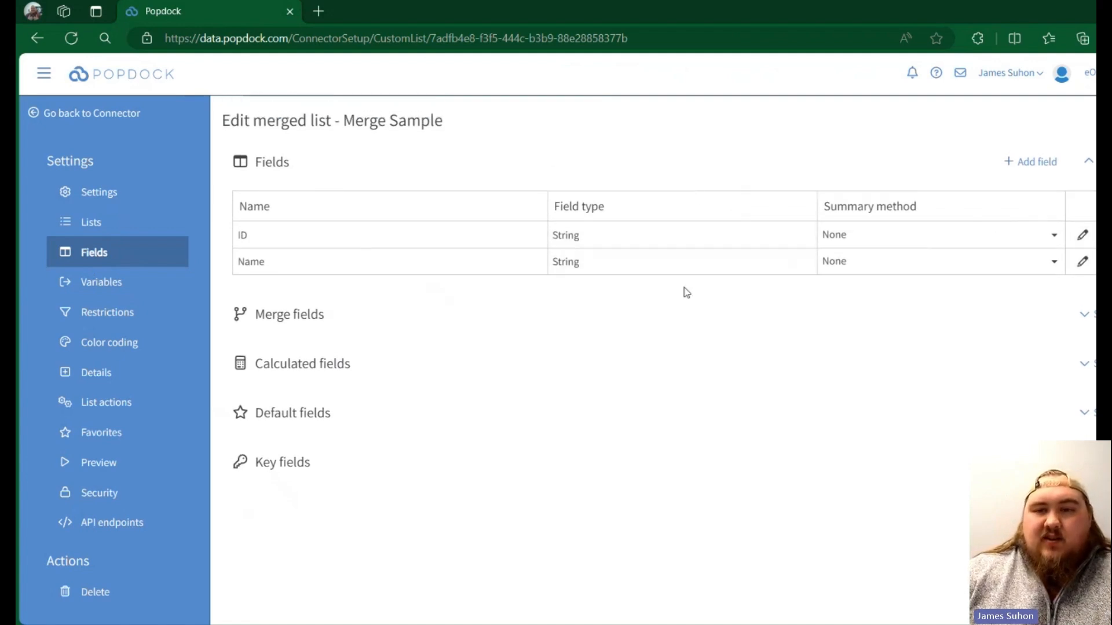
left_click(1080, 238)
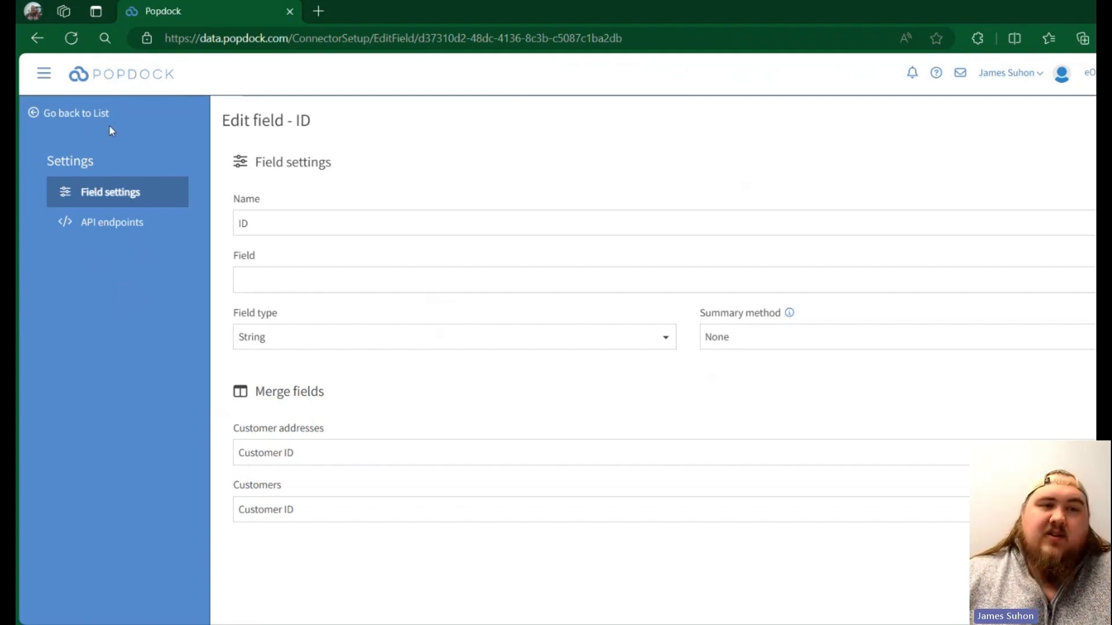
left_click(85, 114)
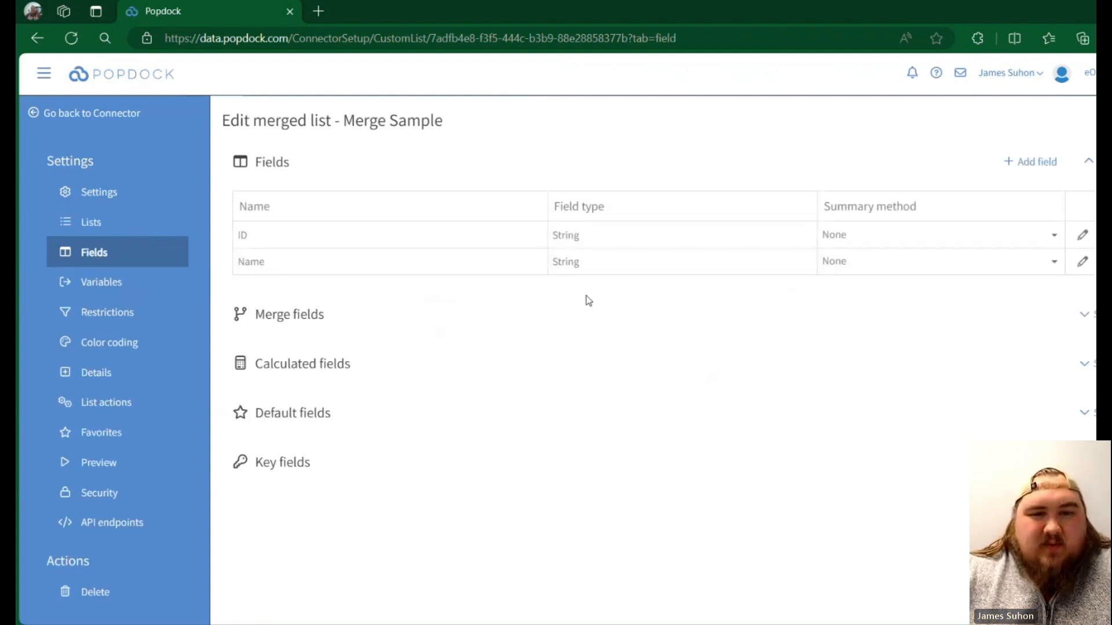
left_click(1082, 262)
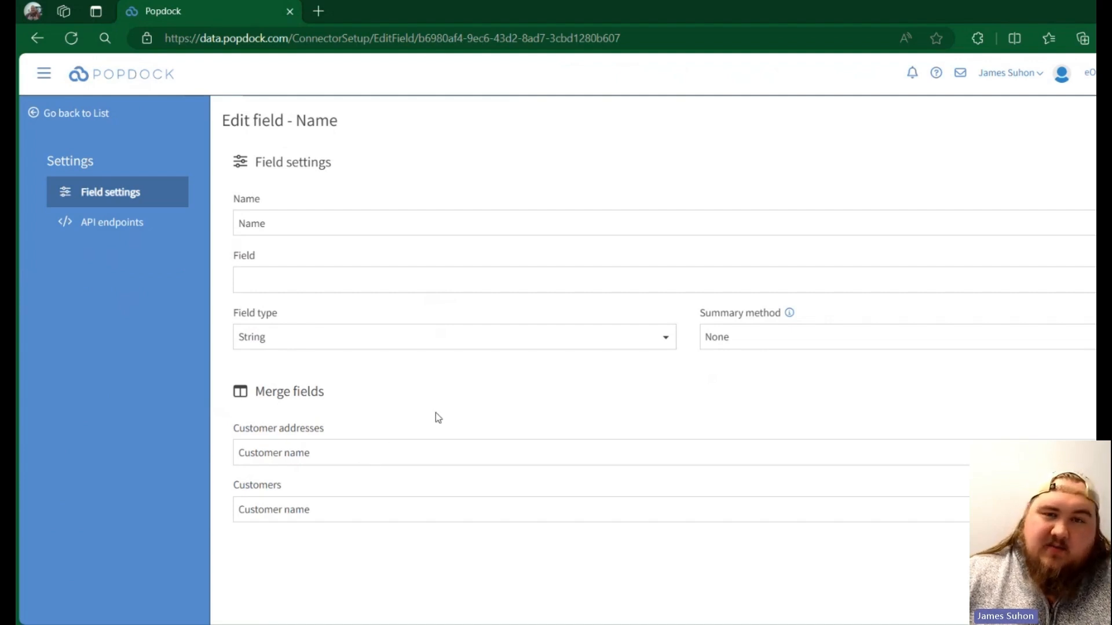
left_click(99, 113)
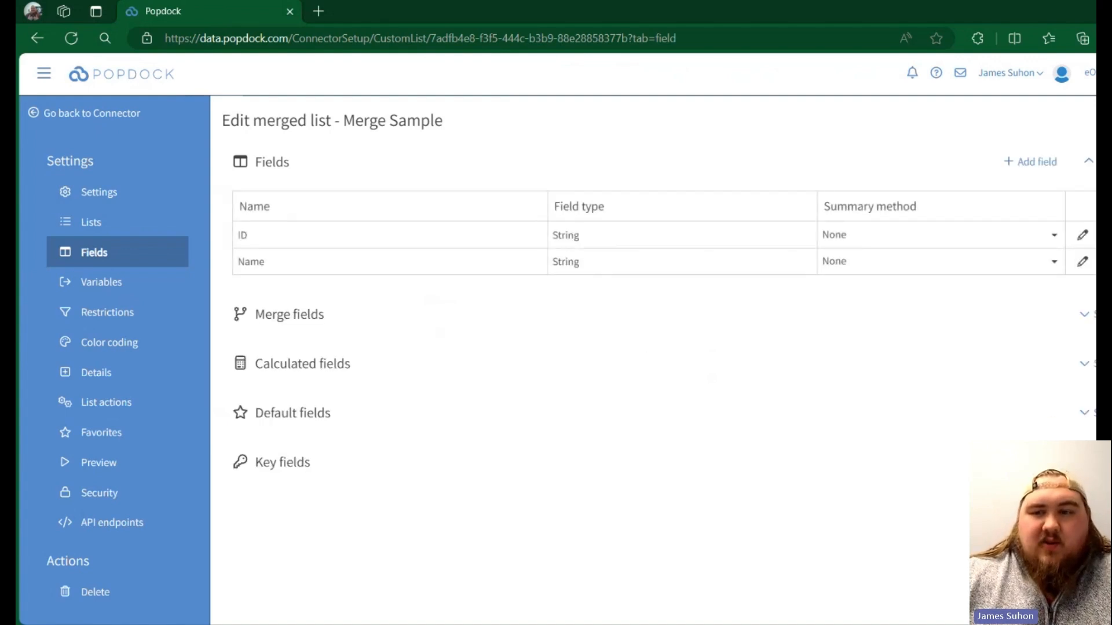
Step: Expand the merge fields of the Merge Sample list and examine its source fields and summary methods
left_click(852, 315)
scroll(762, 349, "down", 3)
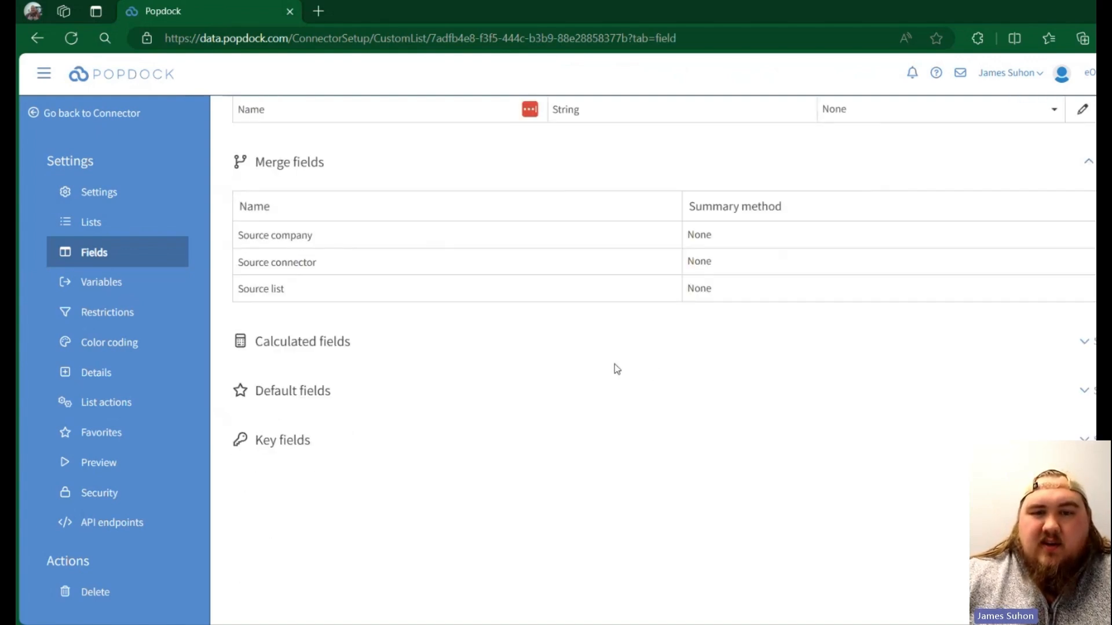
scroll(617, 369, "up", 2)
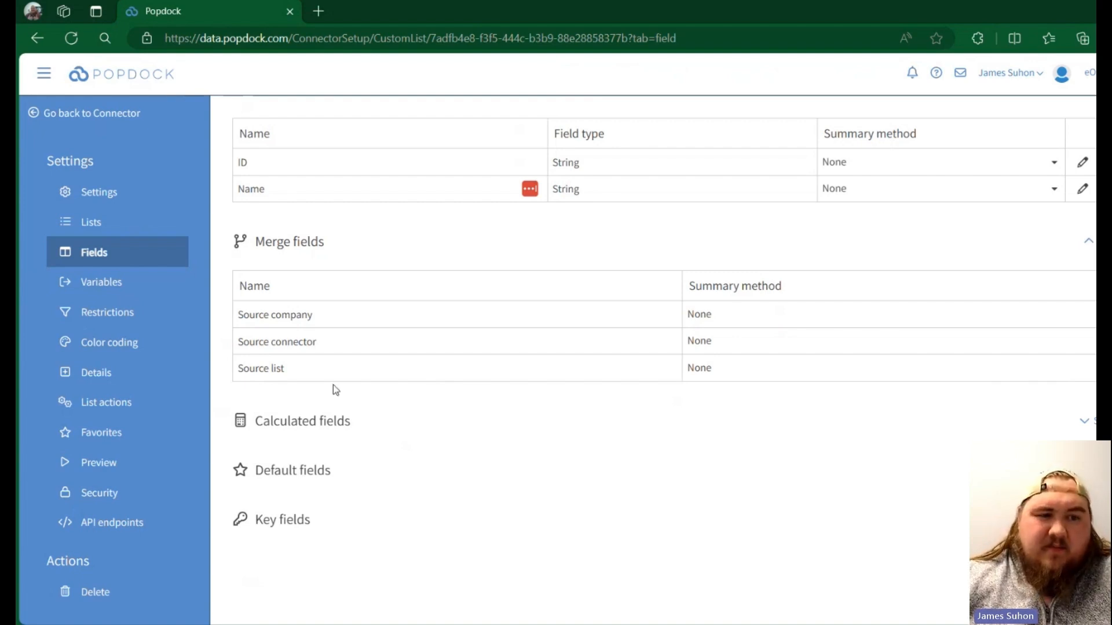
Step: Preview the Merge Sample list and examine the merged records across all its columns
left_click(99, 463)
left_click(584, 431)
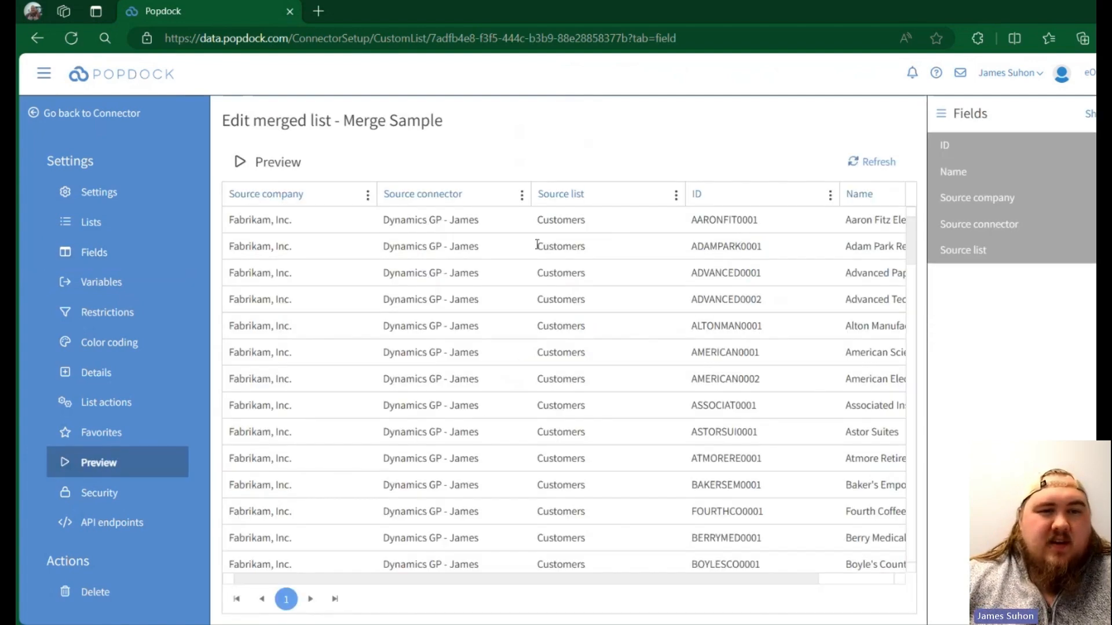
scroll(302, 323, "down", 5)
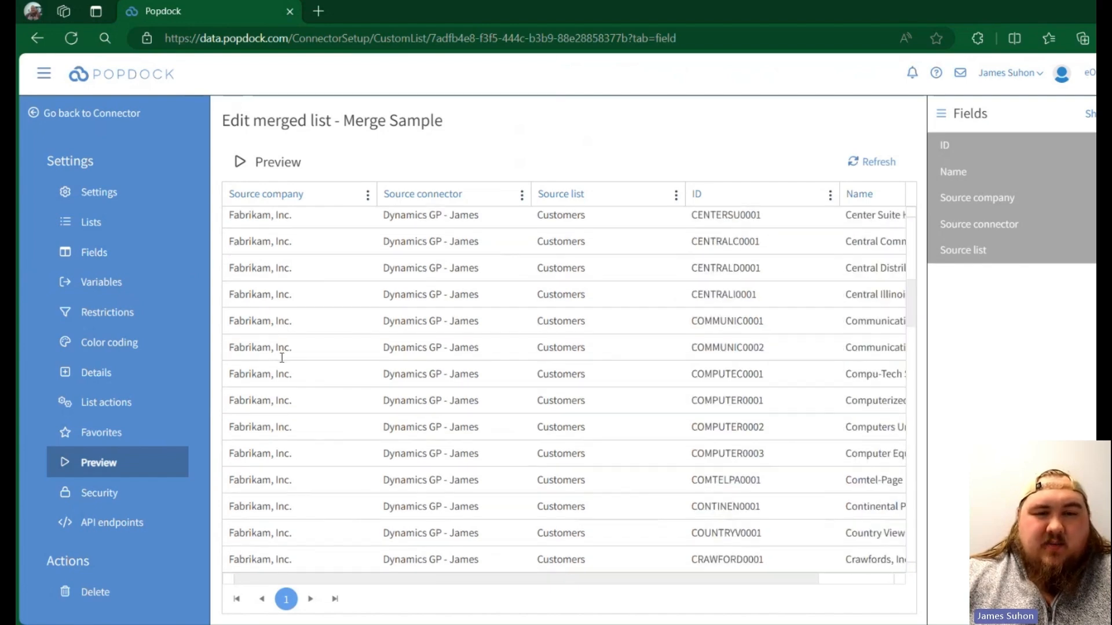
scroll(280, 350, "up", 5)
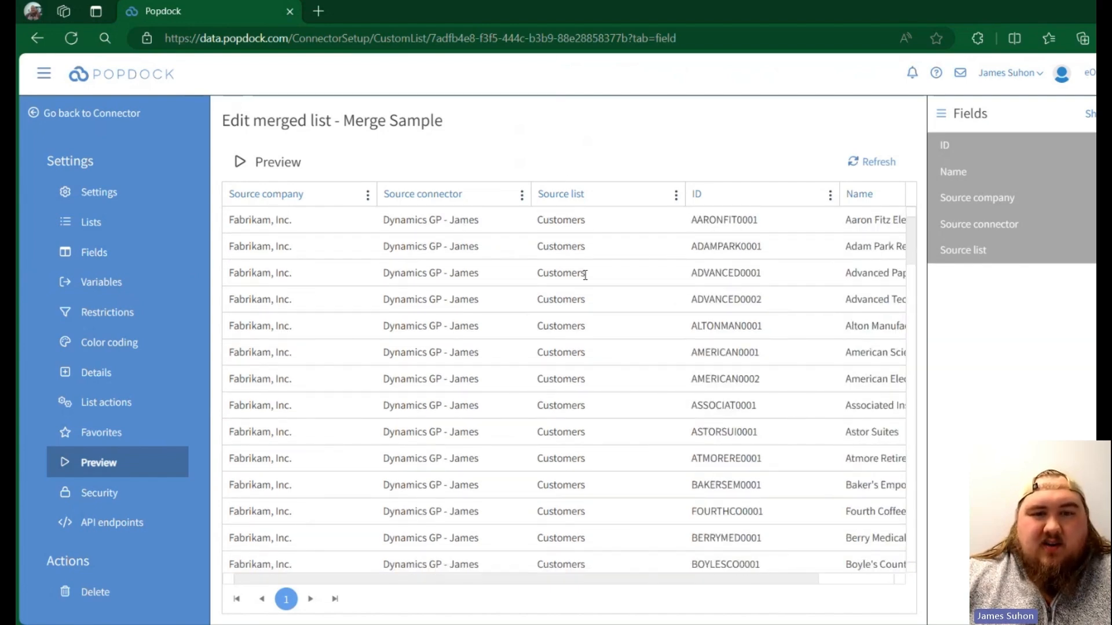
left_click_drag(415, 581, 584, 581)
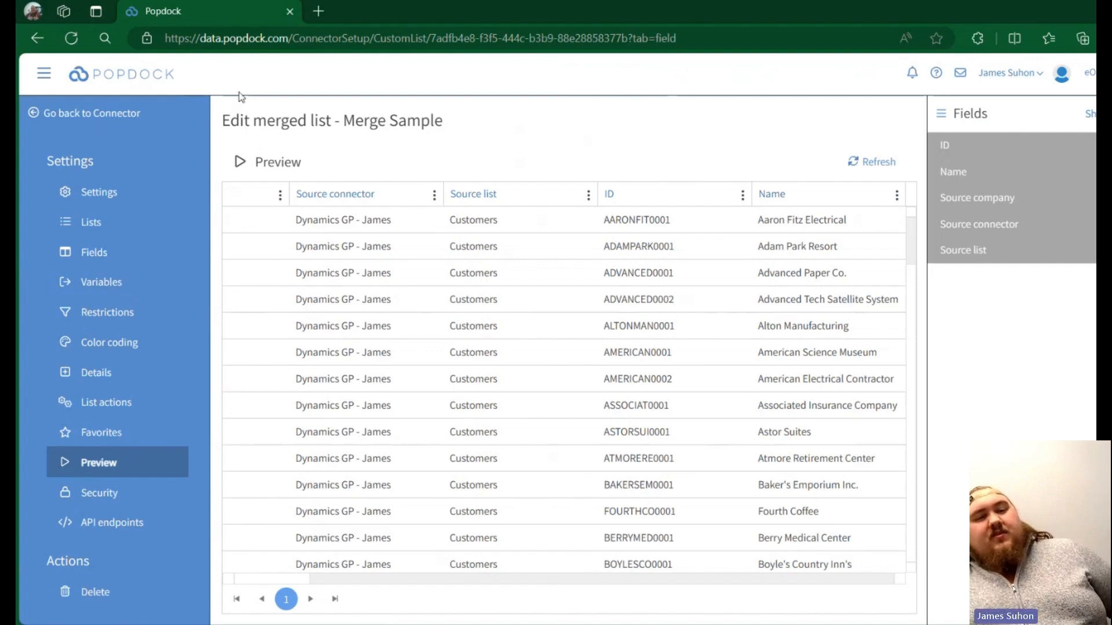
Step: Return to the connector's lists and open the Restriction Sample custom list for editing
left_click(126, 107)
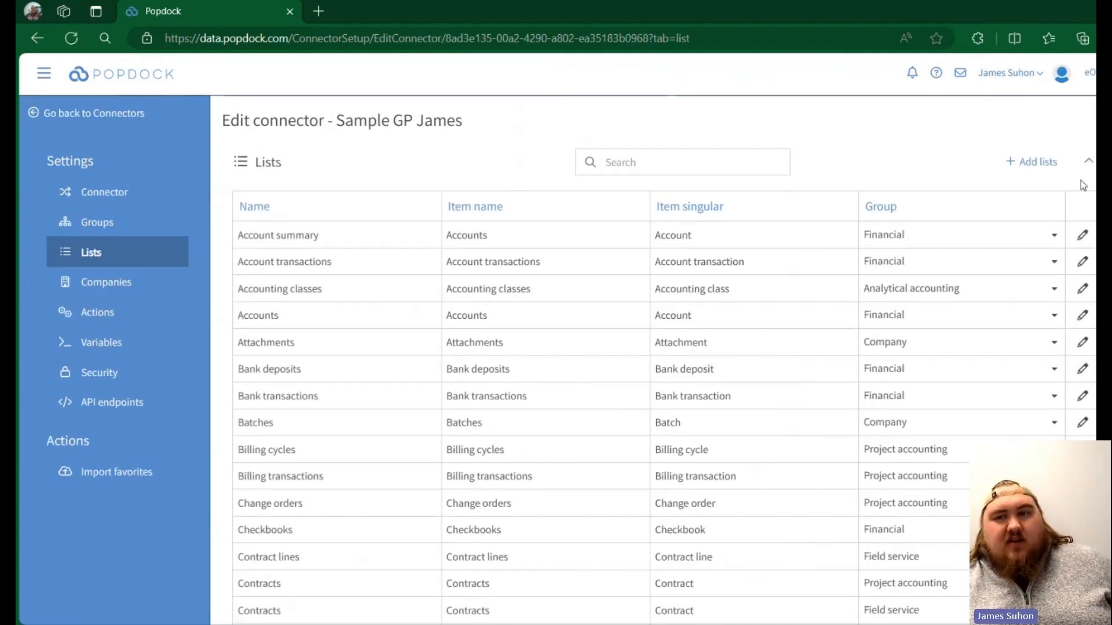
left_click(1088, 163)
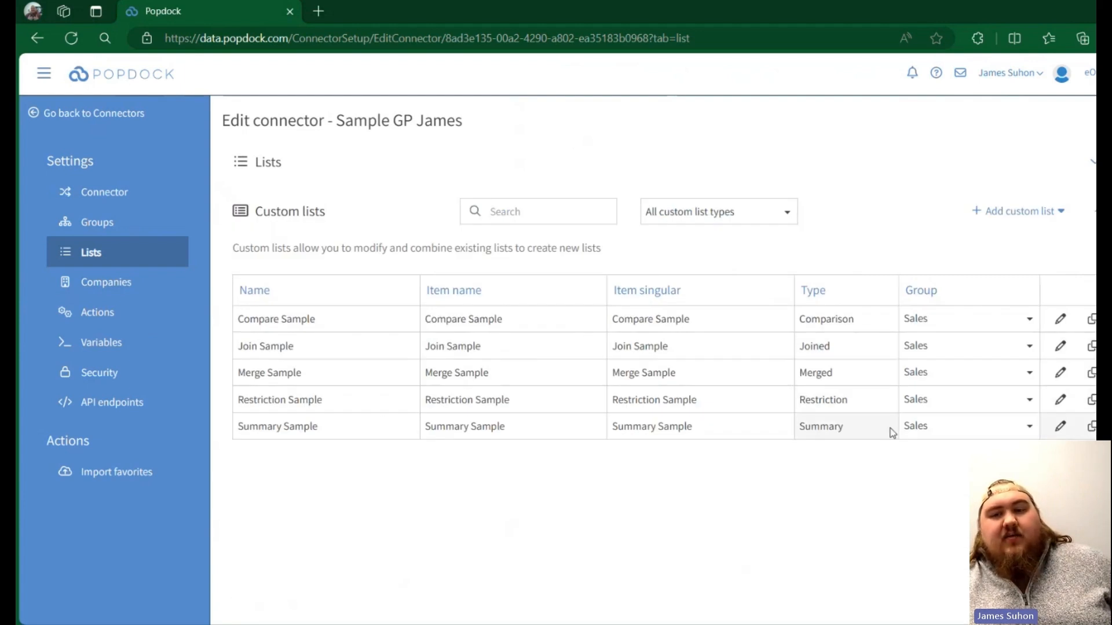
left_click(1060, 401)
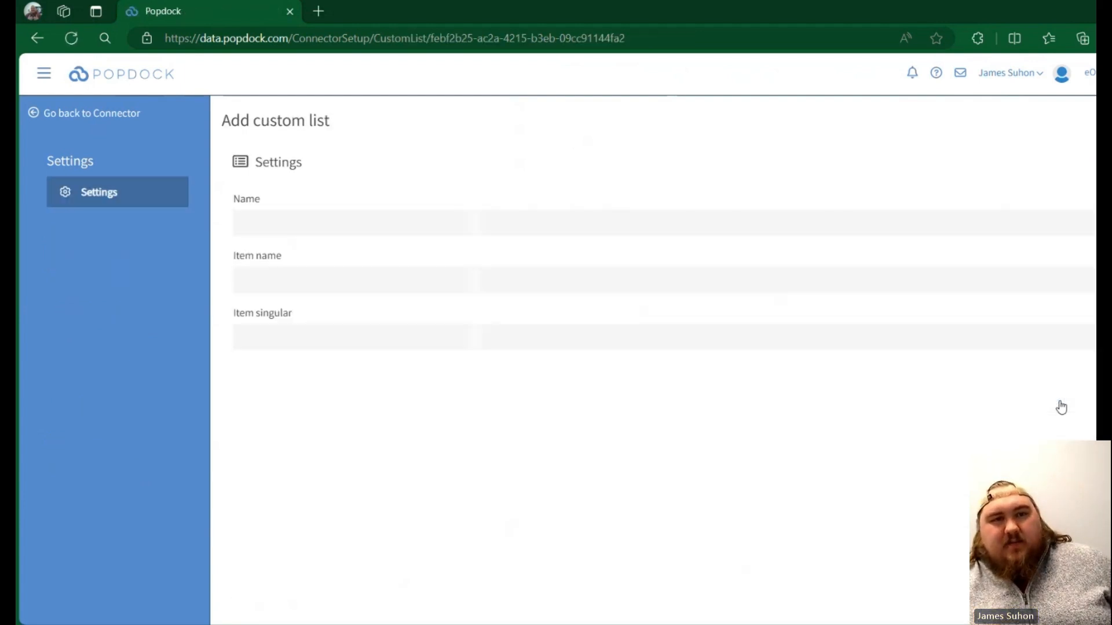
Step: Review the general settings and base list of the Restriction Sample list
scroll(540, 422, "down", 2)
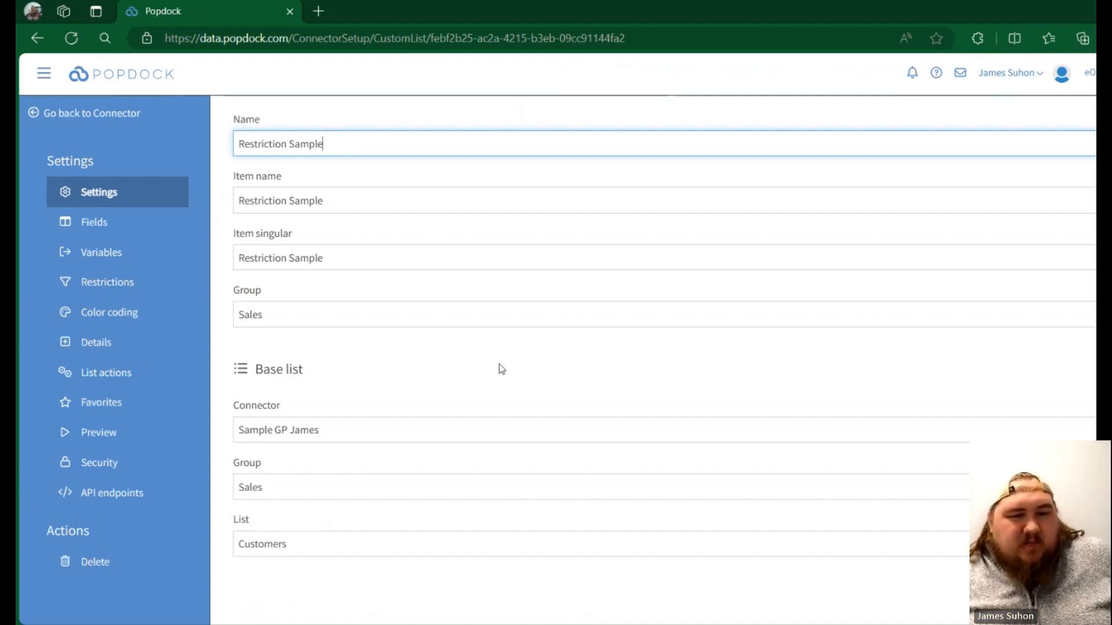
scroll(383, 536, "down", 2)
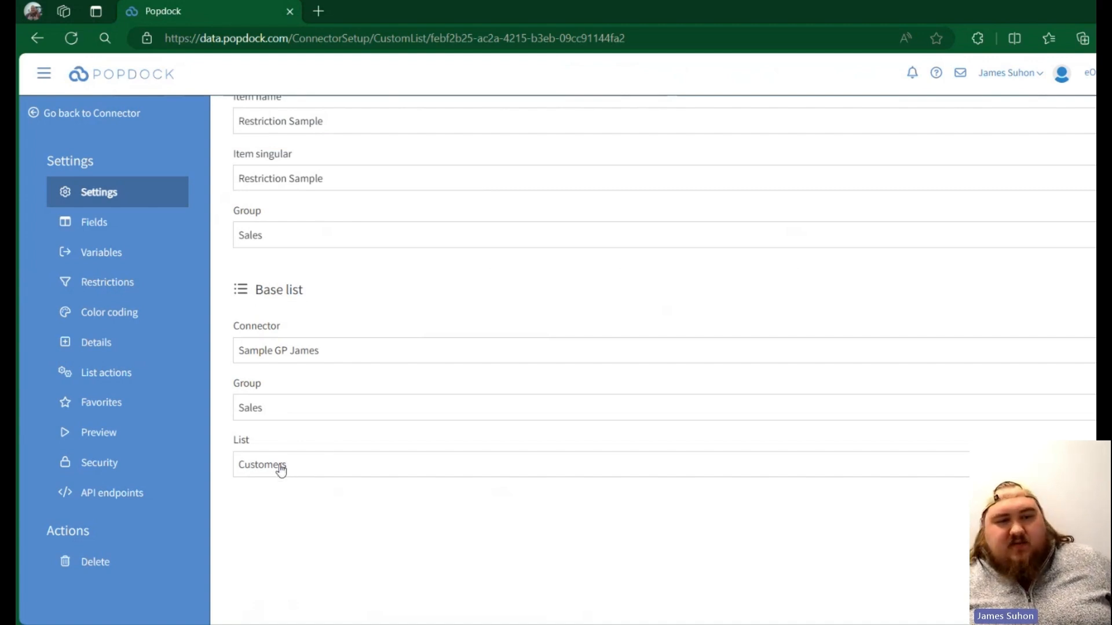
scroll(460, 278, "up", 2)
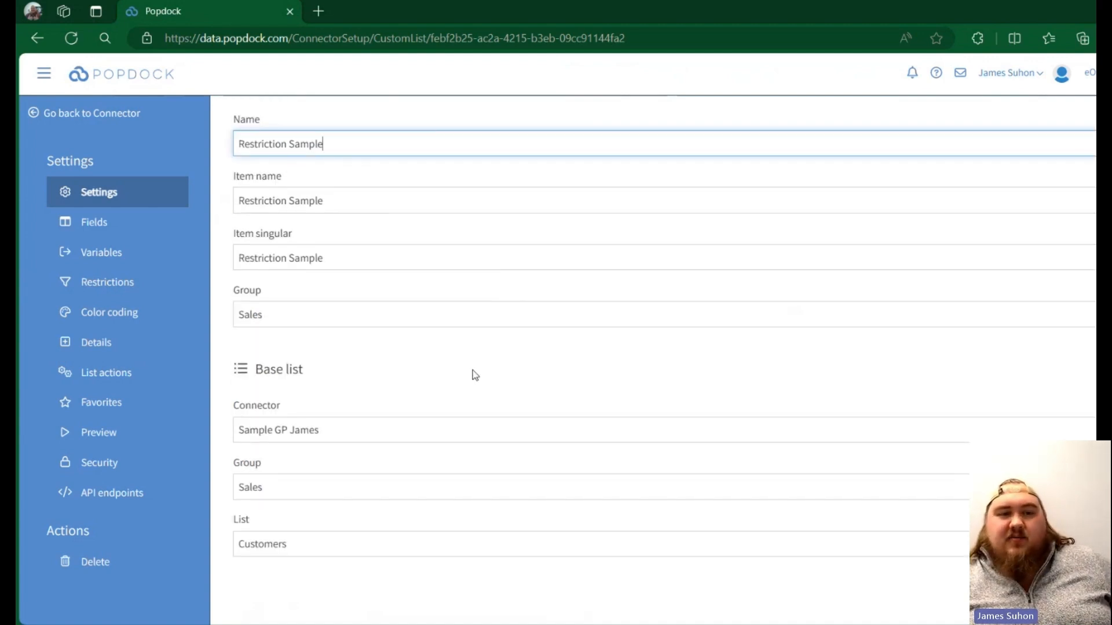
scroll(467, 400, "up", 2)
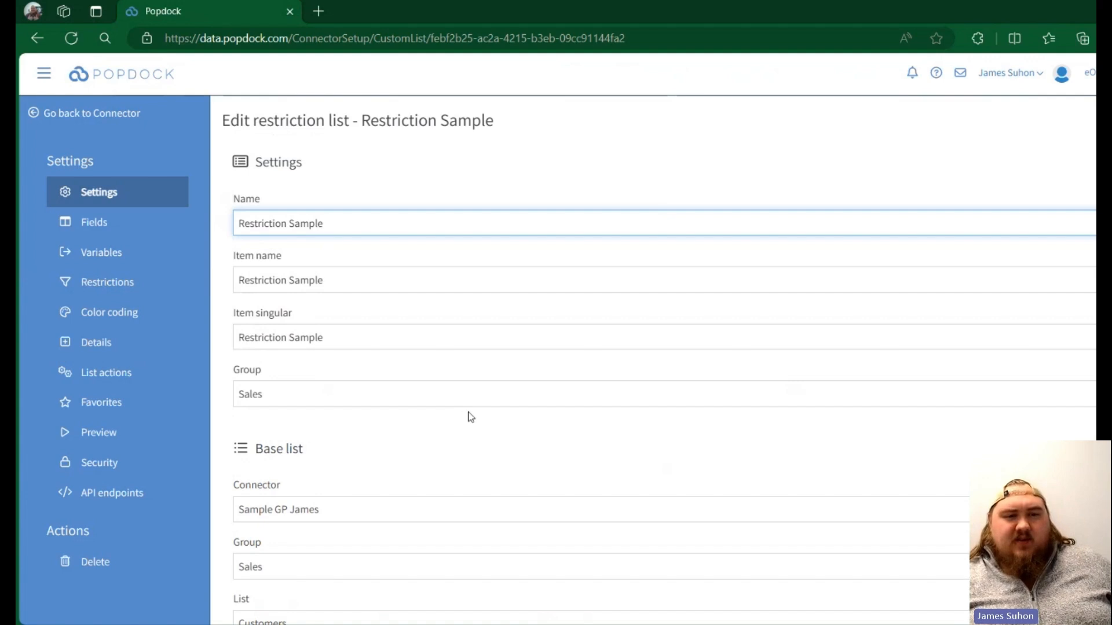
Step: Look through the full set of fields in the Restriction Sample list, including their types and summary methods
left_click(104, 224)
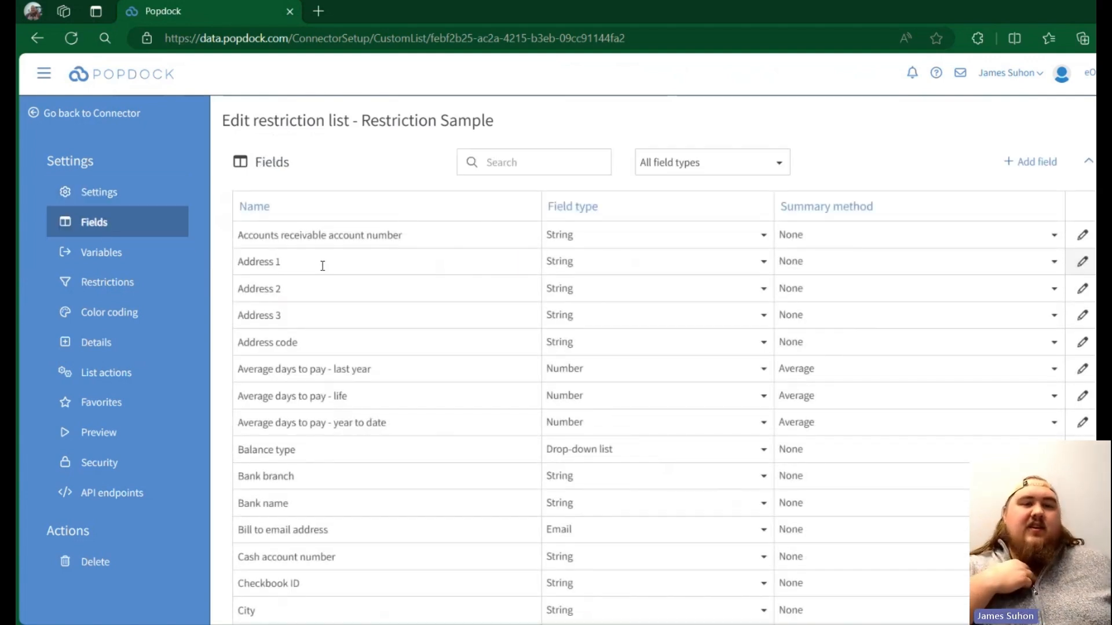
scroll(348, 255, "down", 4)
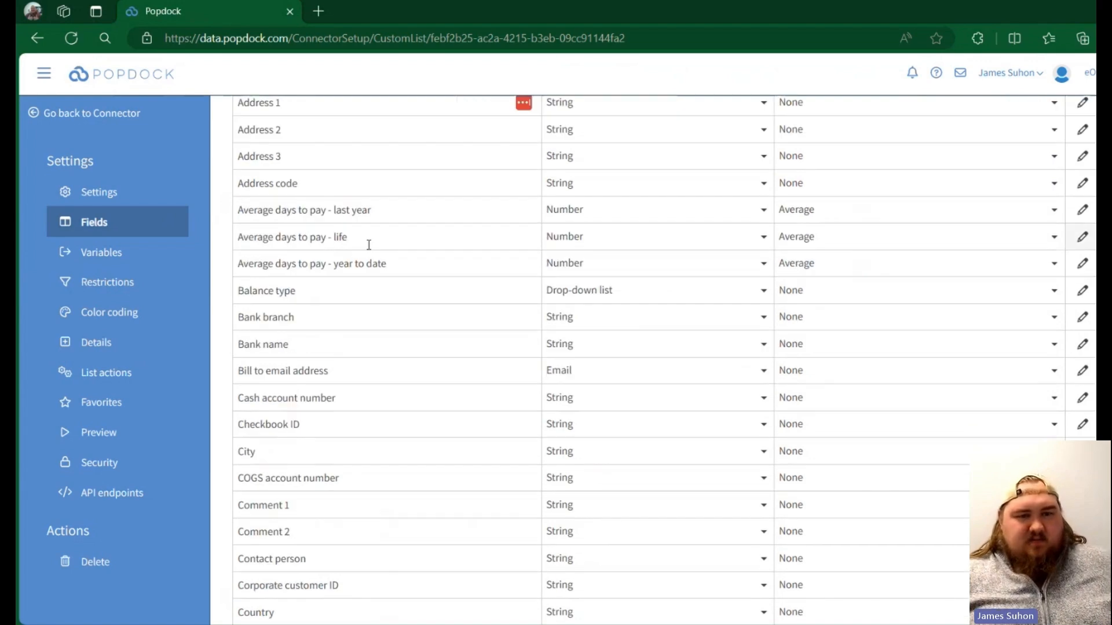
scroll(382, 307, "down", 8)
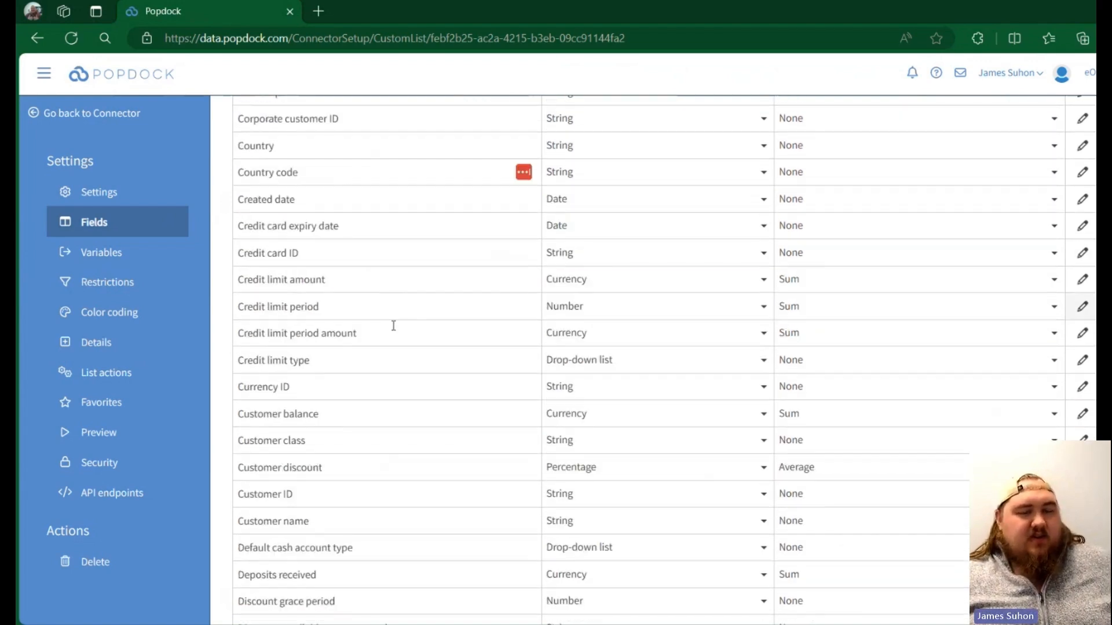
scroll(393, 326, "down", 20)
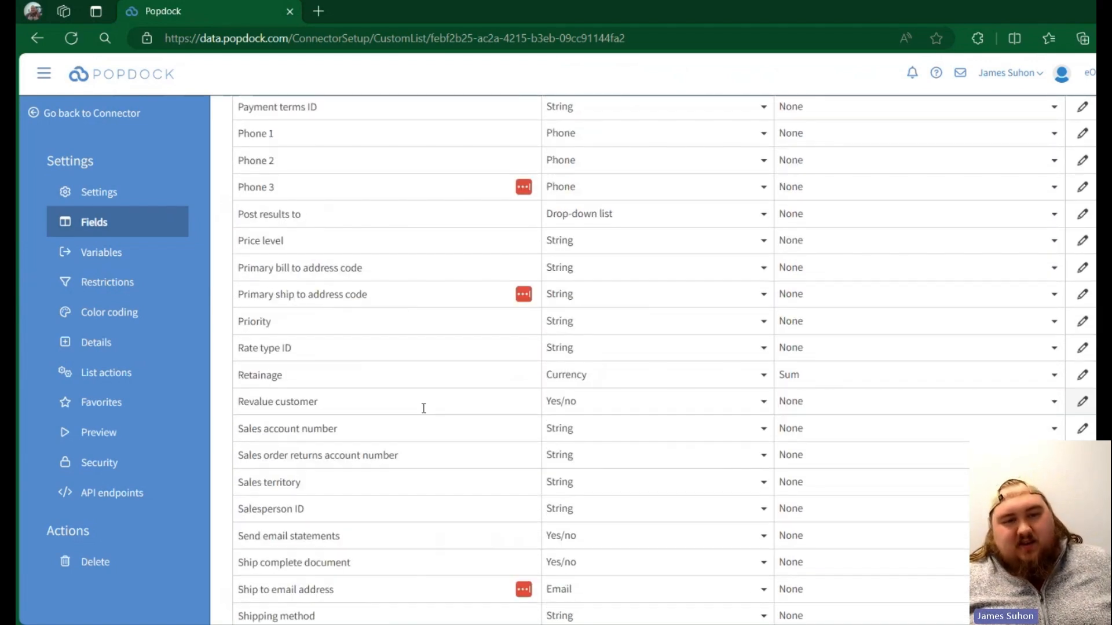
scroll(423, 408, "down", 20)
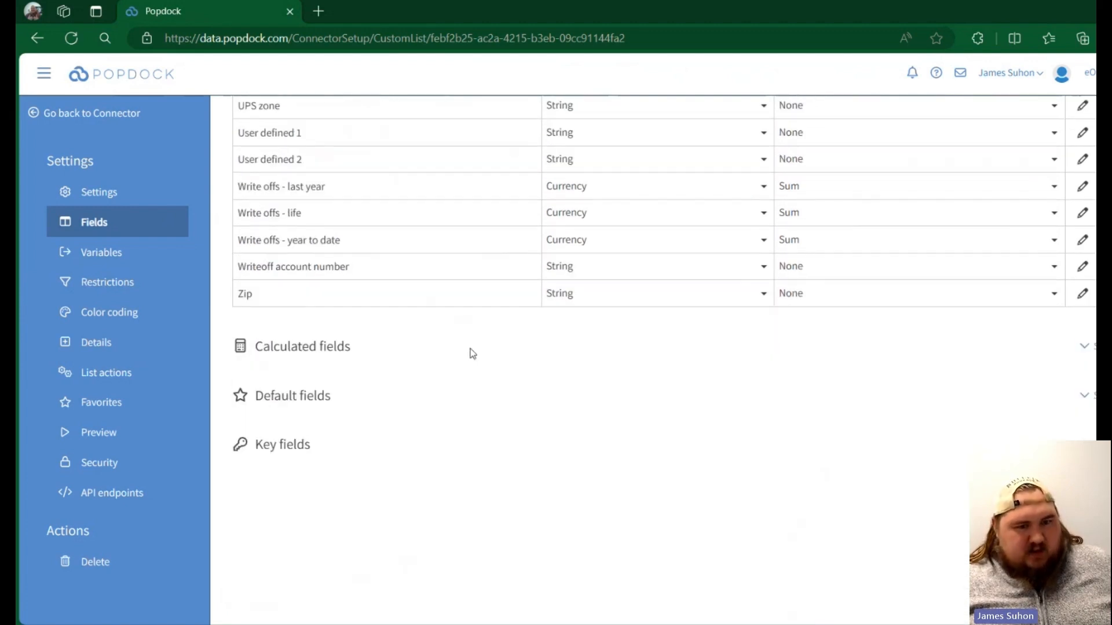
Step: Examine the calculated and default fields of the Restriction Sample list, comparing the default fields with the full field list
left_click(1087, 392)
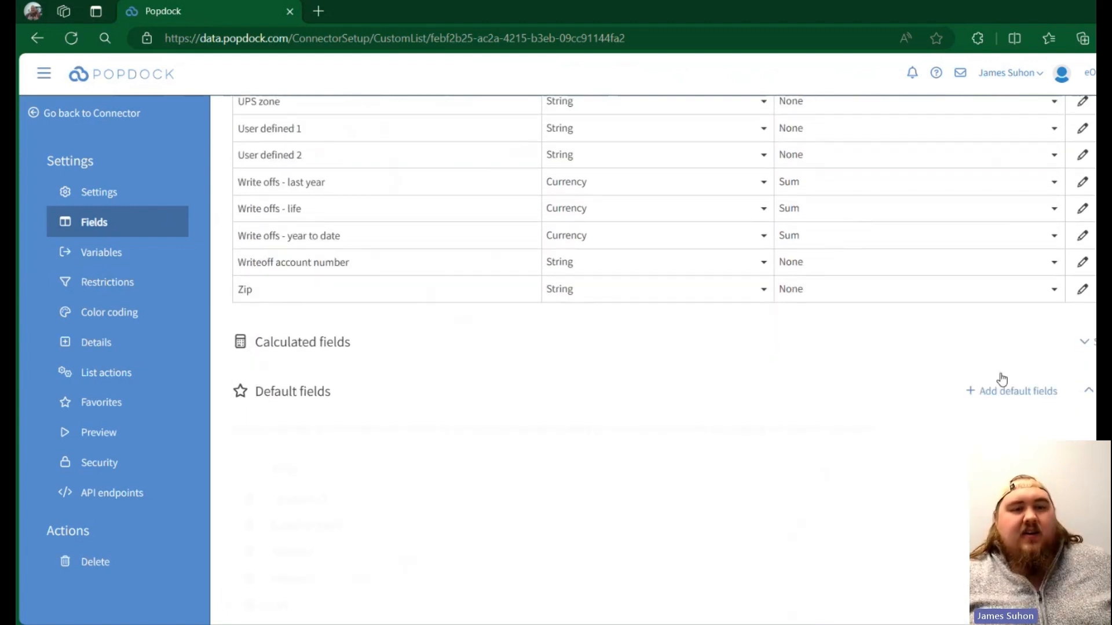
left_click(950, 363)
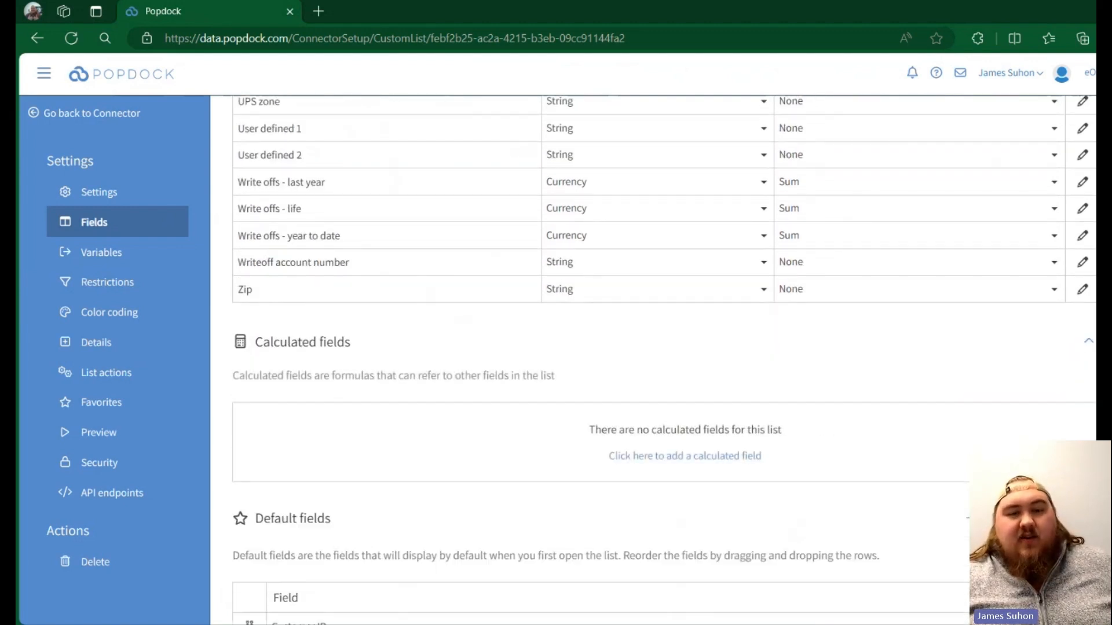
left_click(949, 363)
scroll(516, 388, "down", 4)
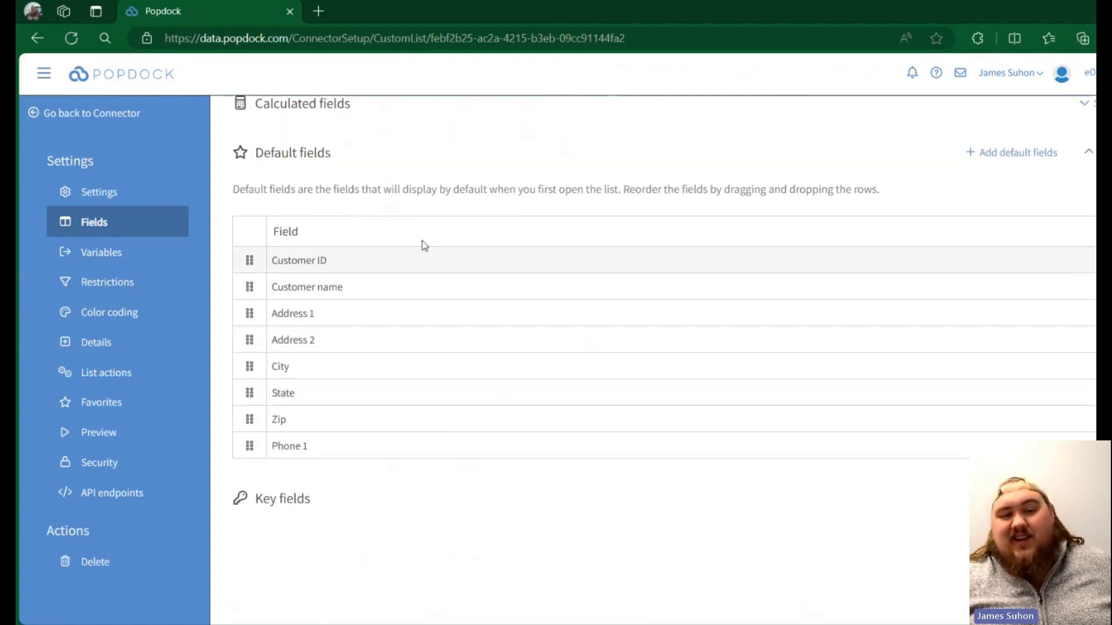
scroll(527, 399, "down", 15)
scroll(538, 392, "down", 8)
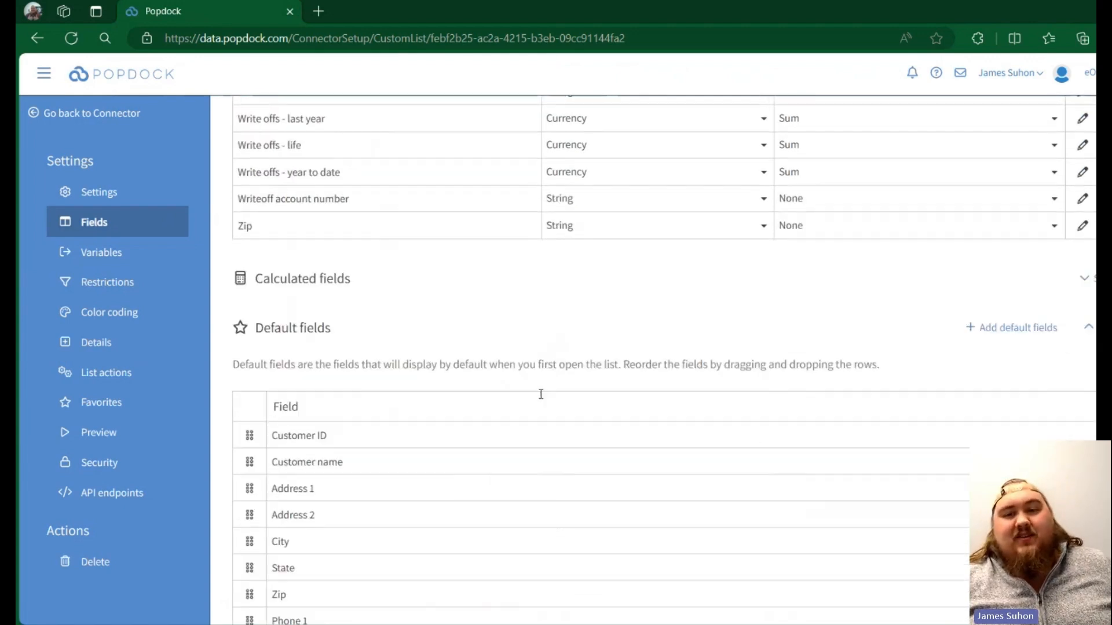
left_click(1067, 246)
scroll(529, 328, "up", 15)
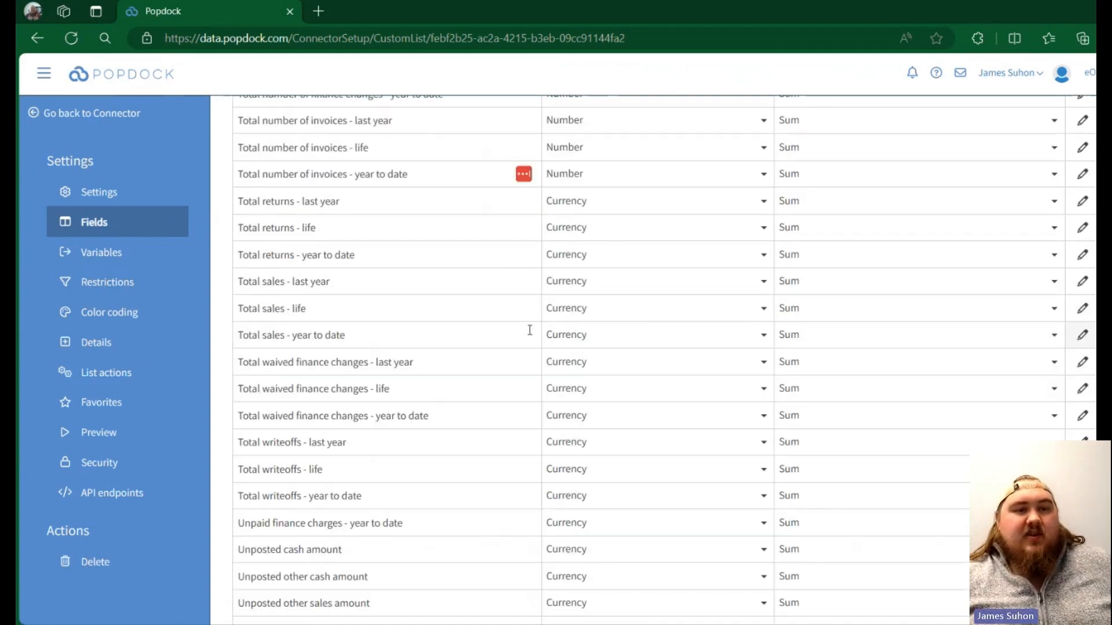
scroll(510, 376, "up", 20)
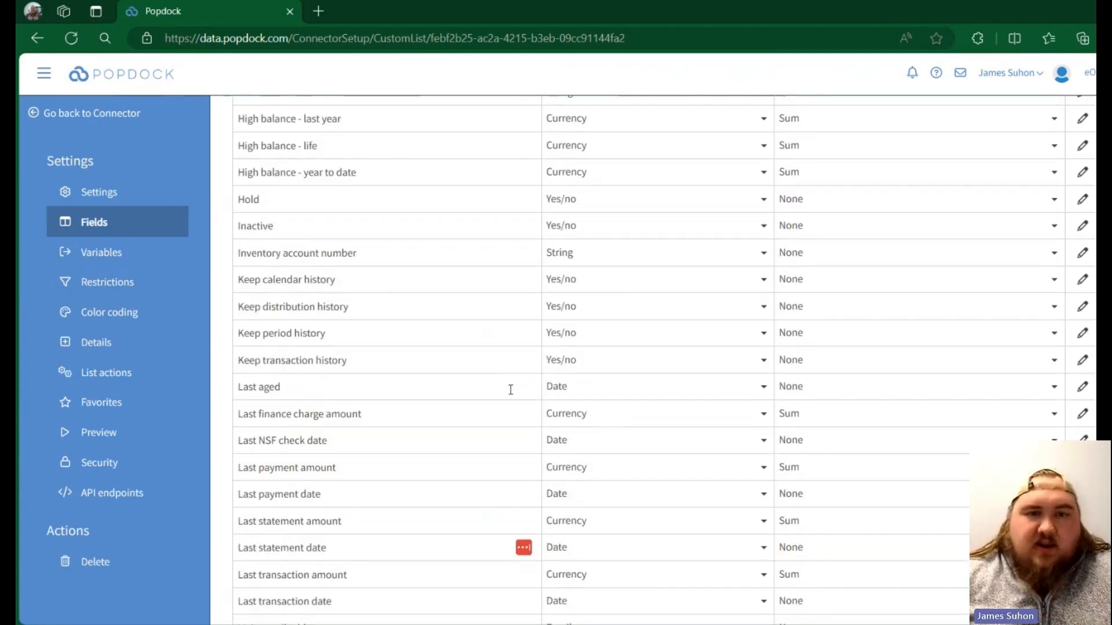
Step: Check the restriction defined for the Restriction Sample list and preview the restricted customer records
left_click(132, 287)
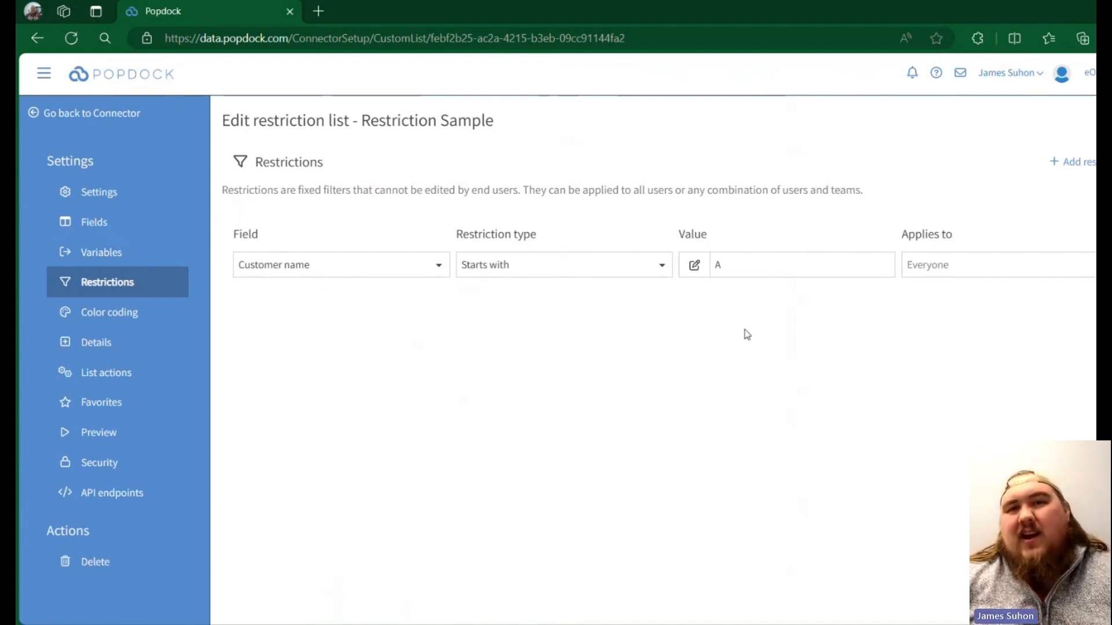
left_click(117, 434)
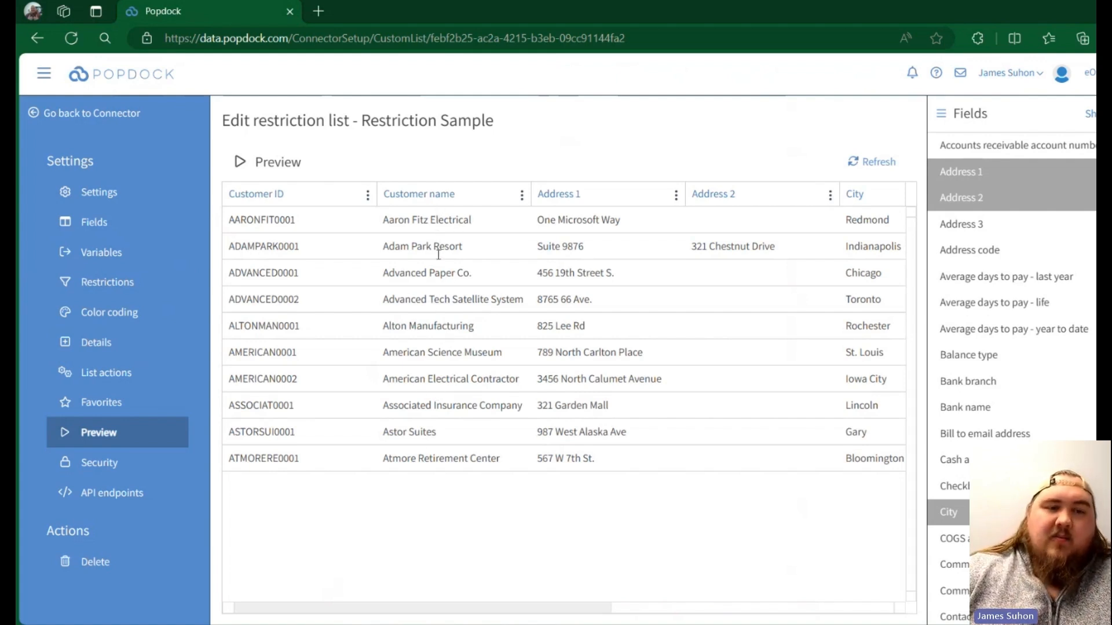
Step: Change the restriction type on the Customer name field to Does not start with
left_click(124, 287)
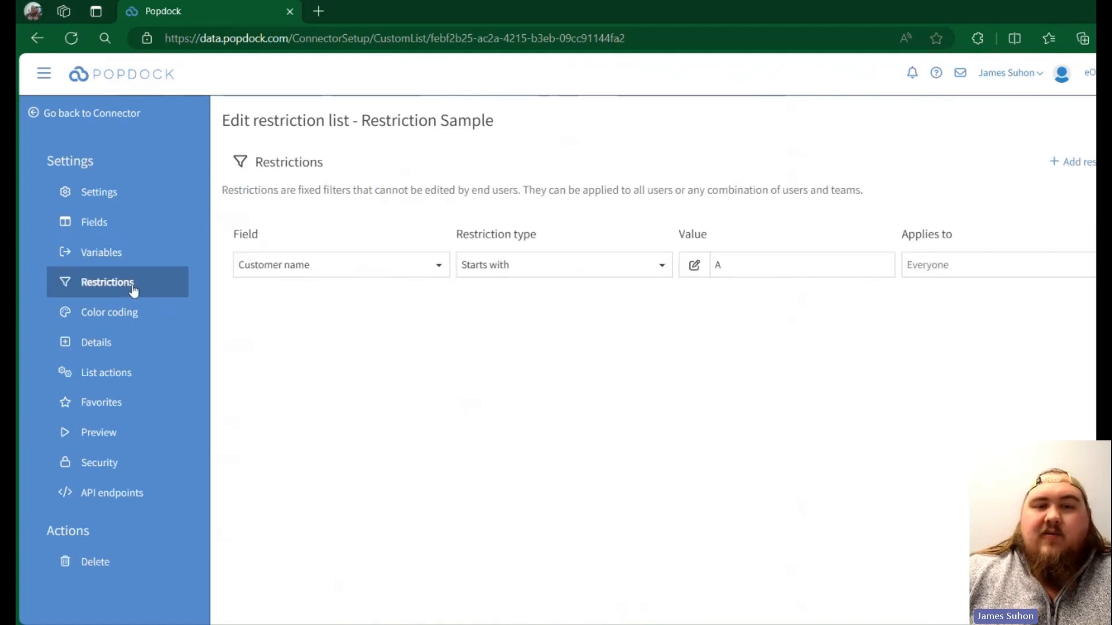
left_click(566, 271)
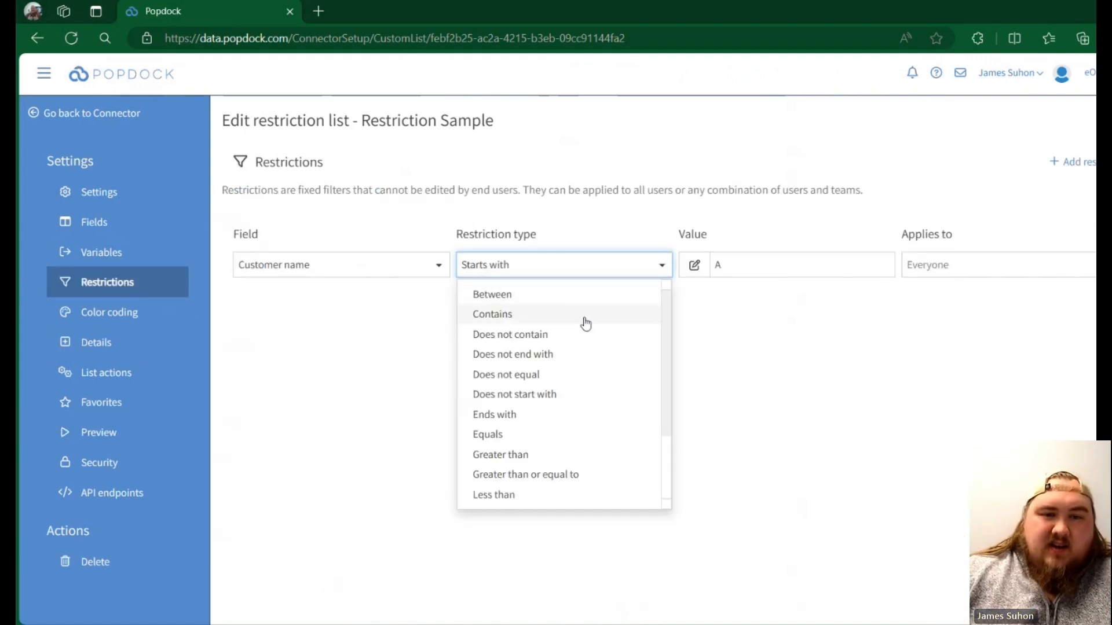
left_click(556, 396)
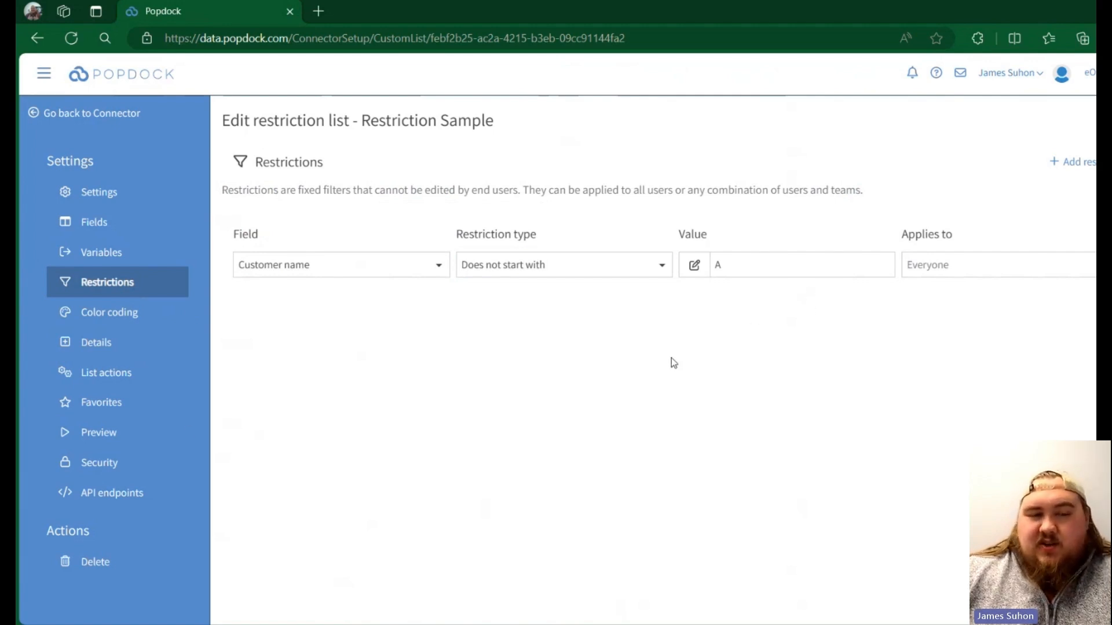
Step: Preview the Restriction Sample list with the changed restriction, examine all its columns, and leave the list
left_click(118, 433)
left_click(574, 433)
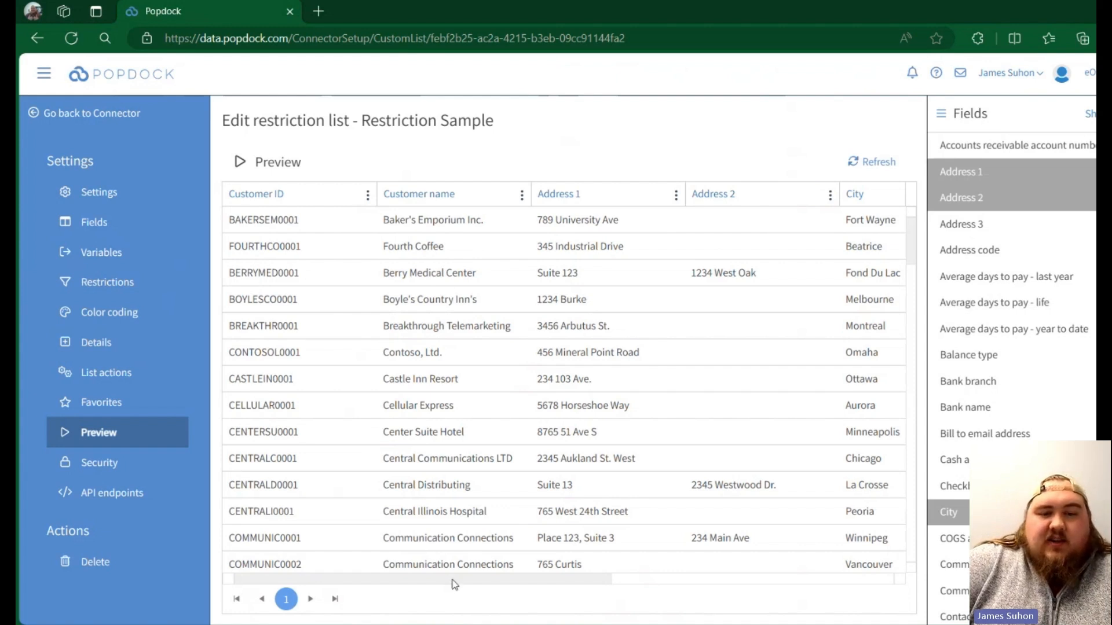
left_click_drag(455, 582, 694, 384)
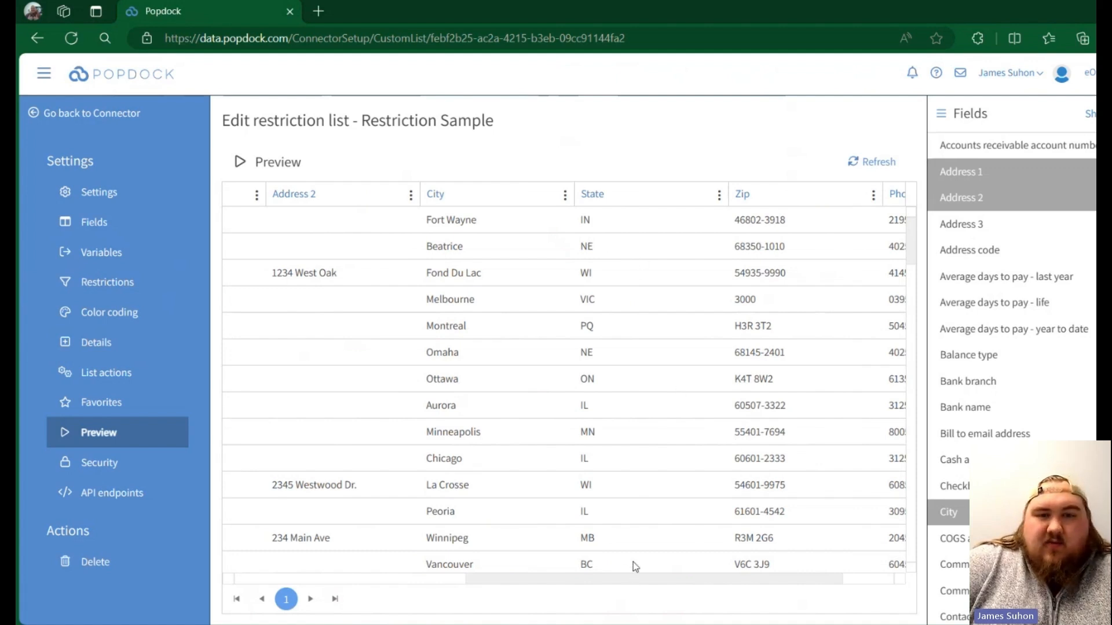
left_click_drag(589, 579, 273, 582)
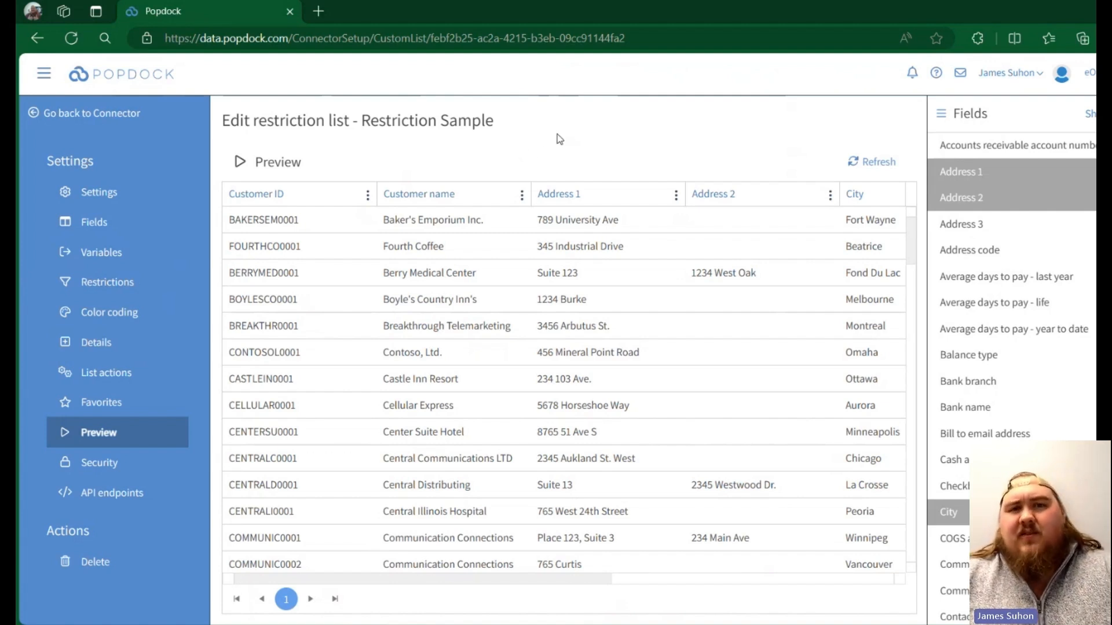
left_click(113, 115)
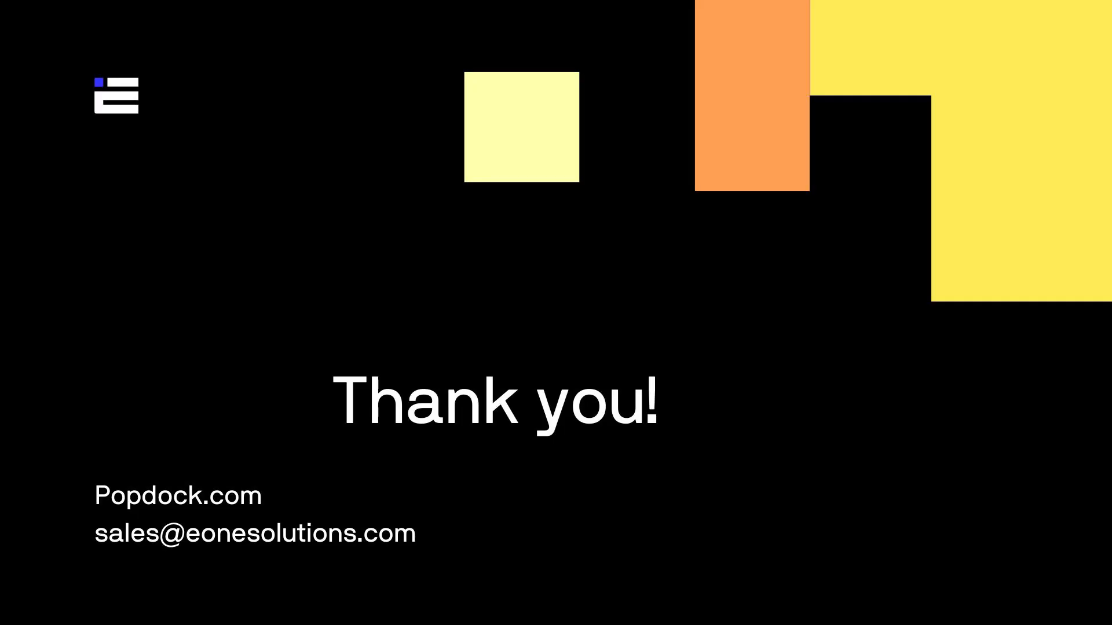